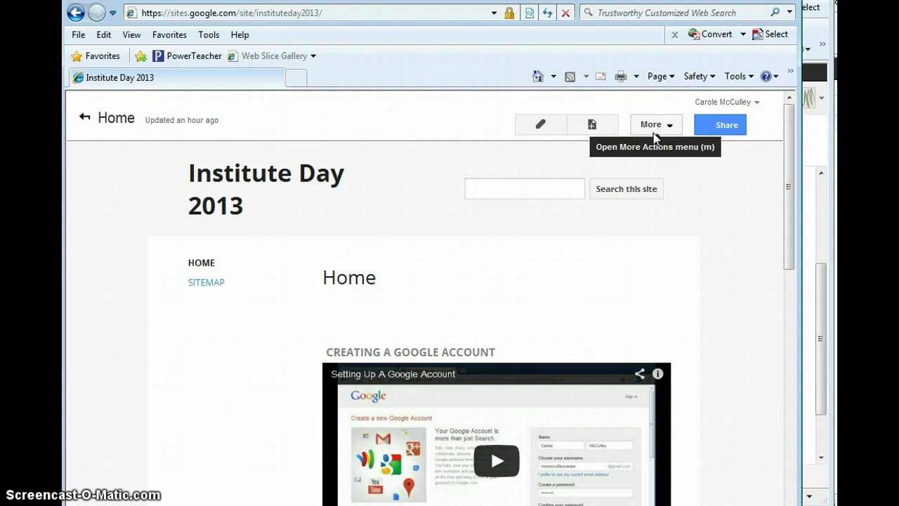
Step: Start saving the Home page as a page template from the More menu
left_click(654, 131)
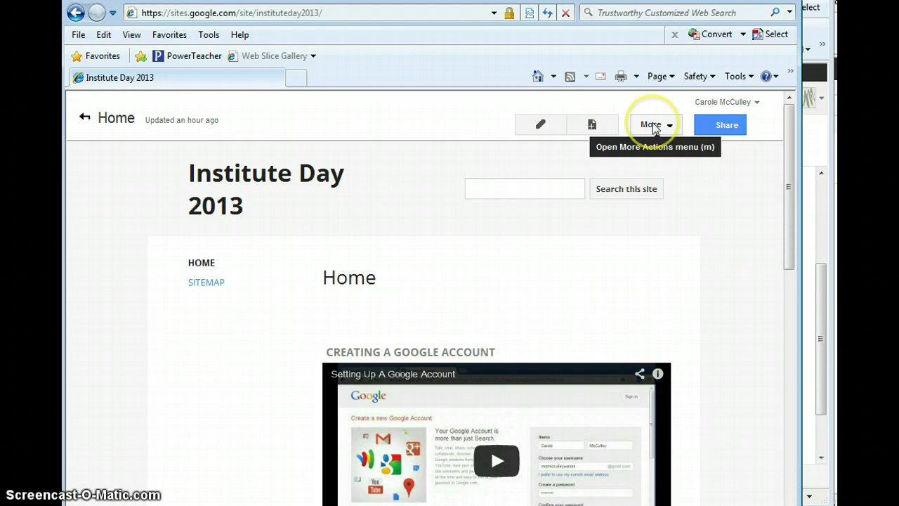
left_click(653, 128)
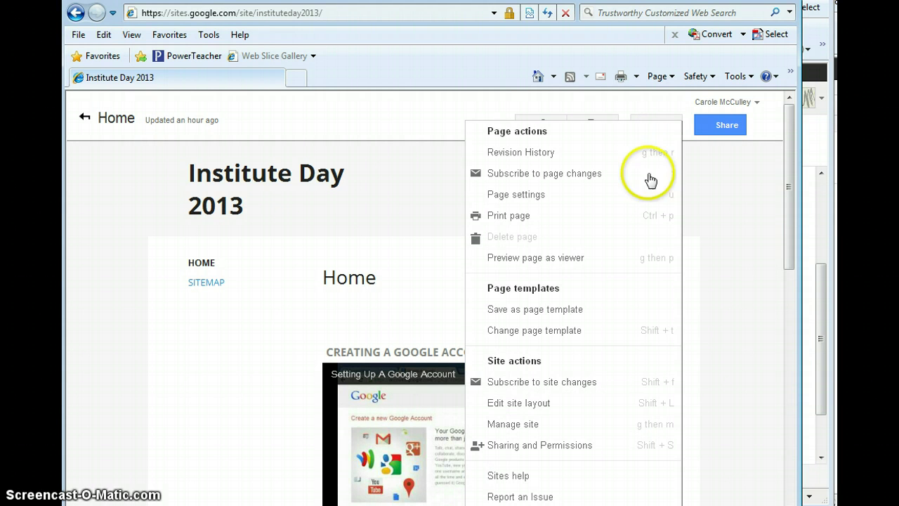
left_click(592, 313)
Step: Rename the template from Home to 'WTHS Institute Day' and save it
left_click(457, 302)
left_click(439, 283)
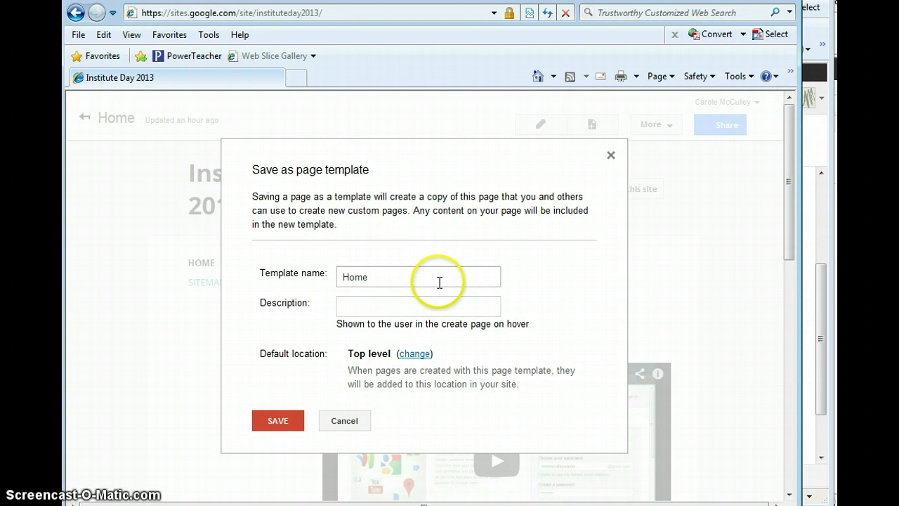
left_click_drag(411, 278, 287, 275)
type("W")
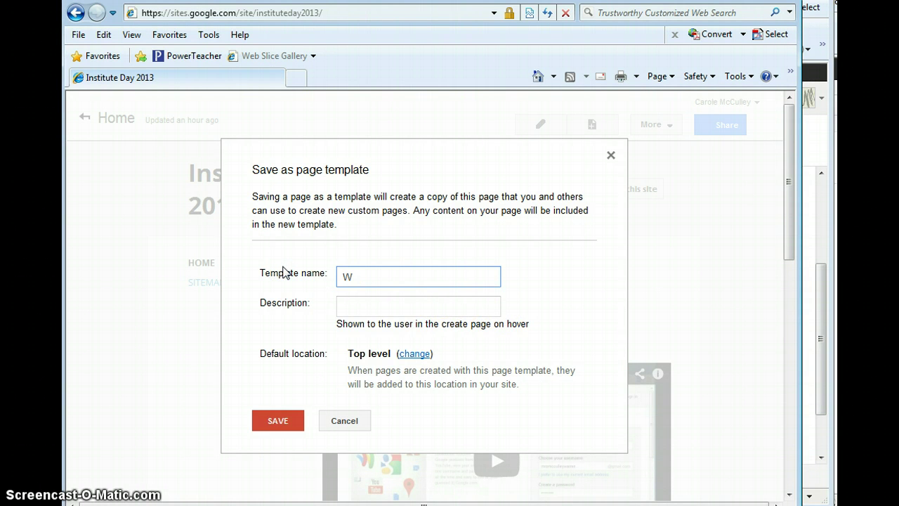
type("THS A")
key("BackSpace")
key("BackSpace")
type("Insit")
key("BackSpace")
type("tute Day")
left_click(278, 418)
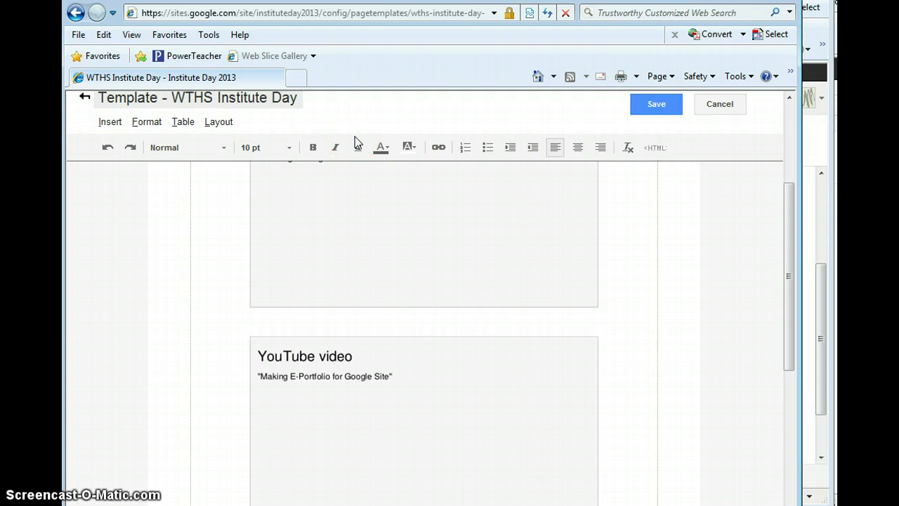
Step: Save the WTHS Institute Day template page and return to the page templates list
left_click(658, 100)
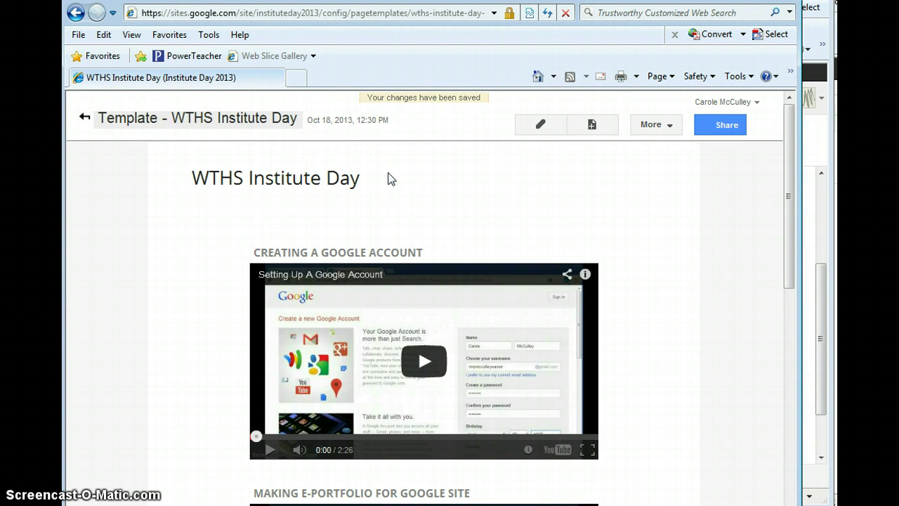
left_click(84, 121)
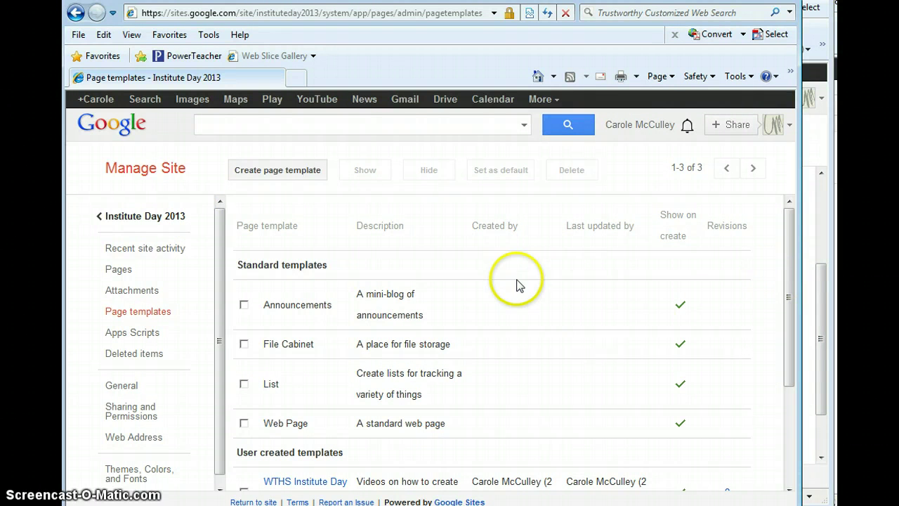
Step: Return from the templates list to the Institute Day 2013 Home page
left_click(153, 219)
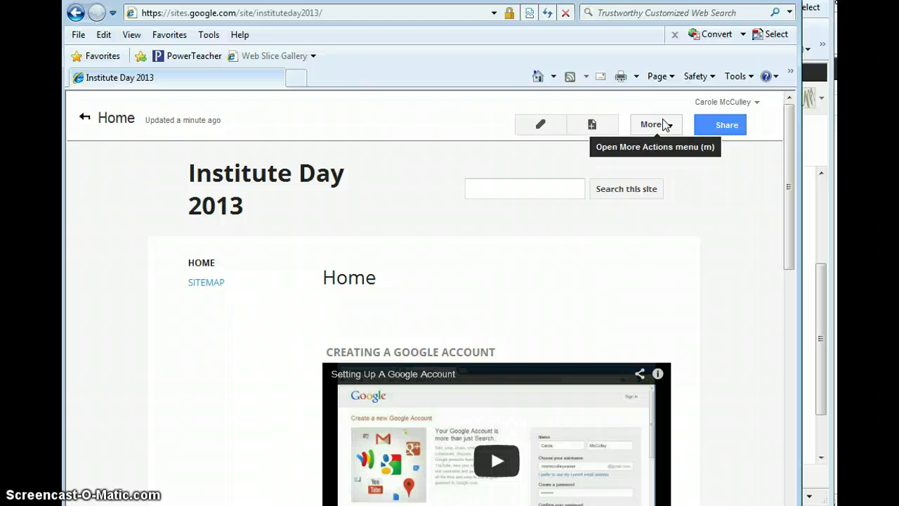
Step: Open the site's Manage site settings from the More menu
left_click(665, 125)
left_click(667, 125)
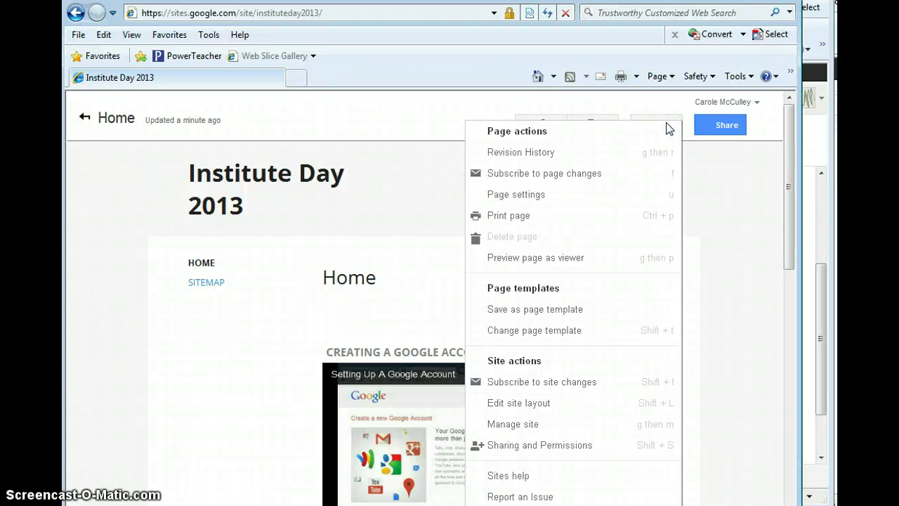
left_click(573, 427)
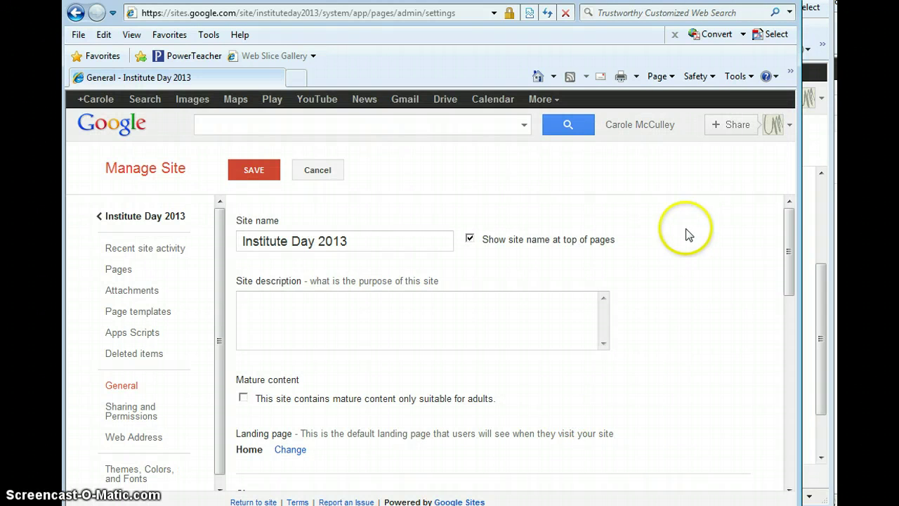
mouse_move(785, 243)
left_mouse_down()
mouse_move(784, 320)
mouse_move(782, 262)
mouse_move(771, 251)
left_mouse_up()
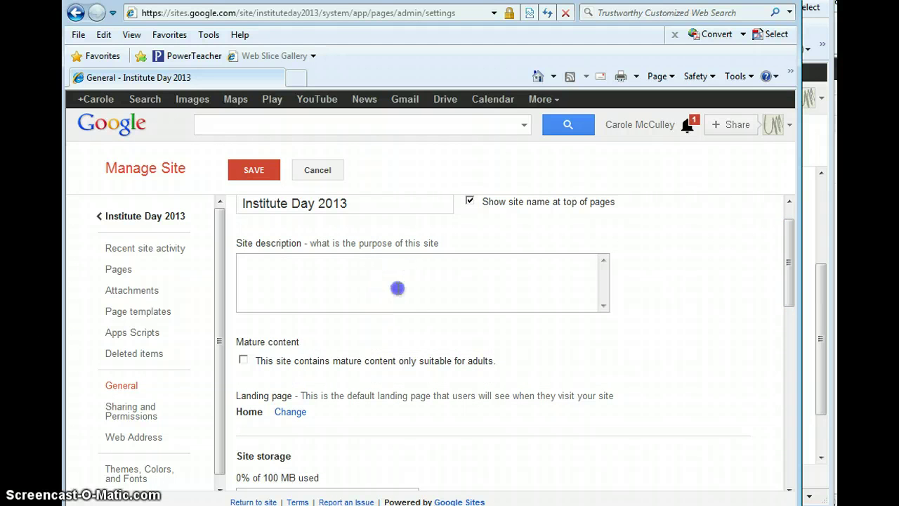
Step: Enter the site description 'Videos for learning how to use google sites.'
left_click(398, 288)
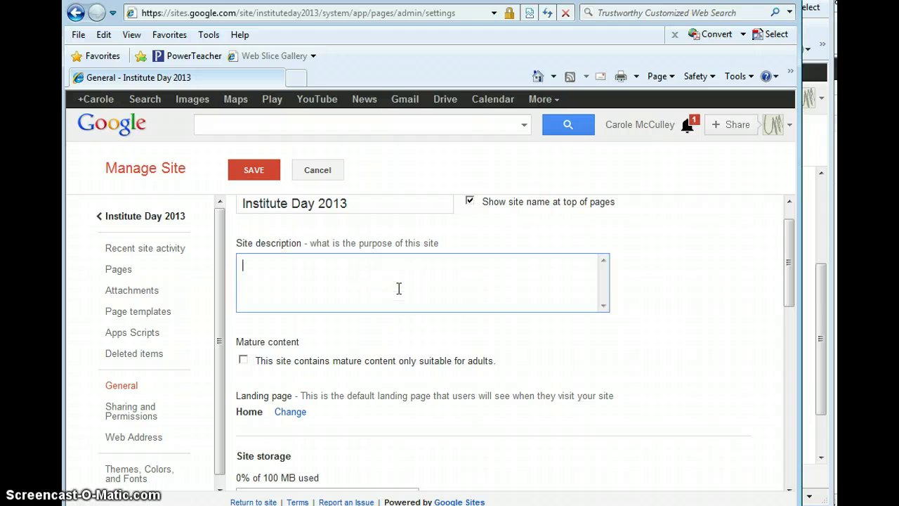
type("Videos for a")
key("BackSpace")
type("learning ")
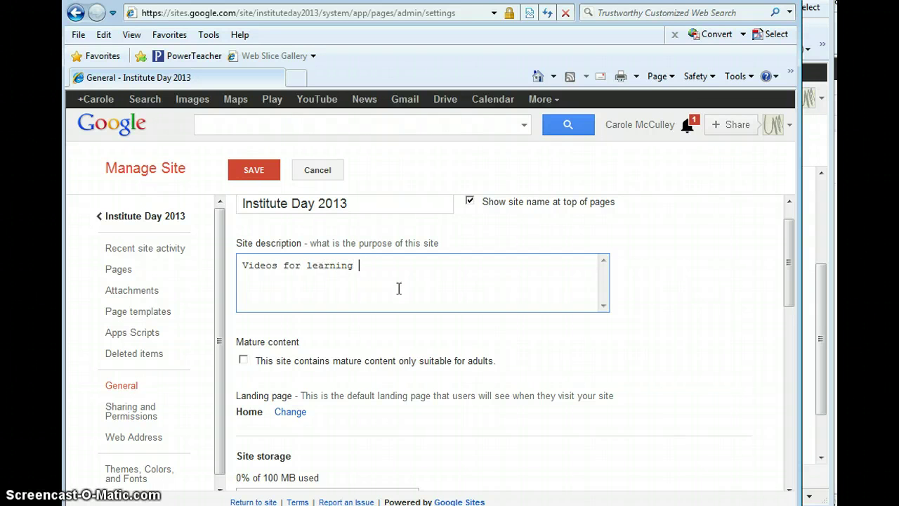
type("how to use google sites.")
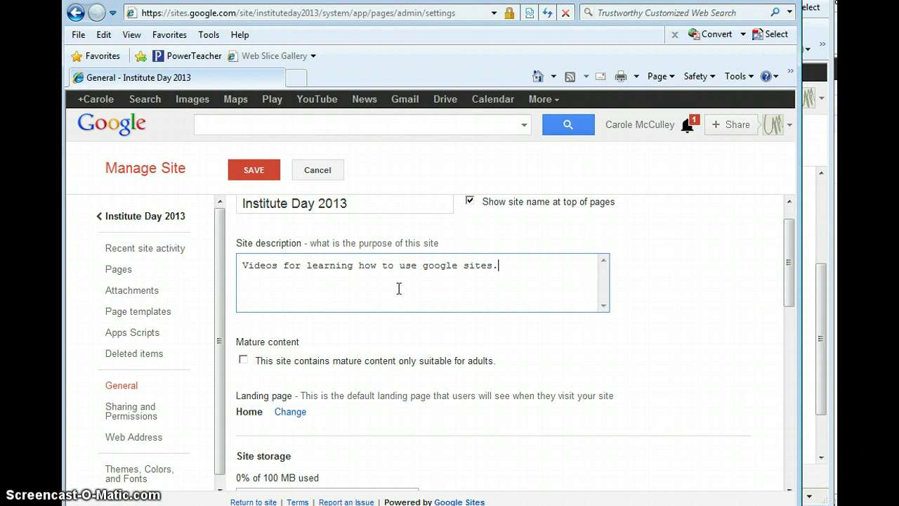
left_click(349, 302)
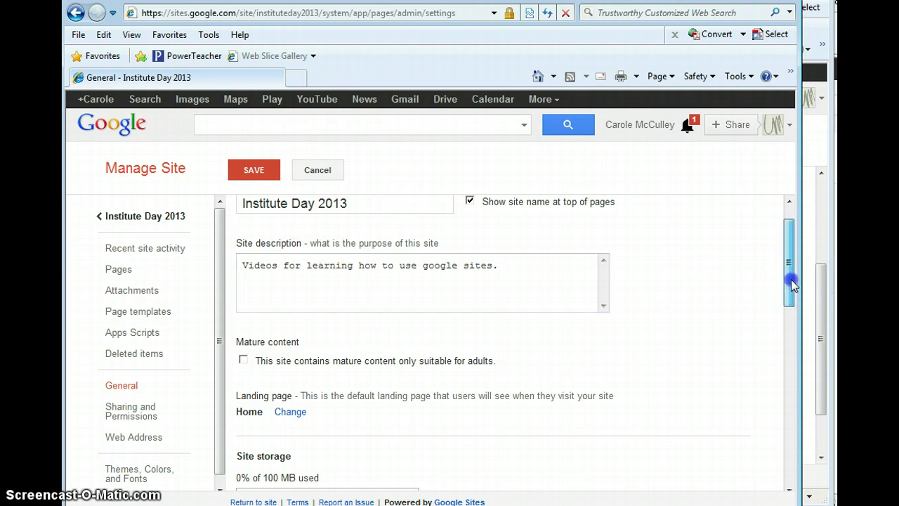
left_click_drag(788, 281, 780, 327)
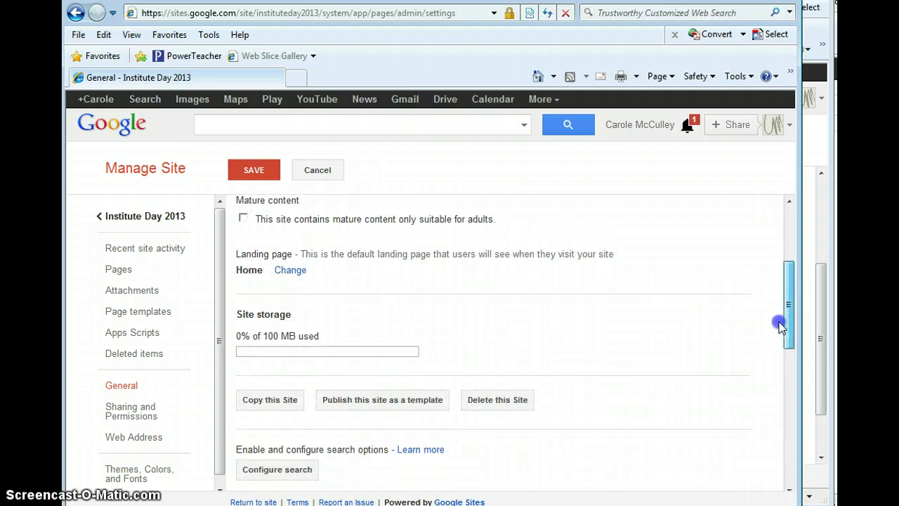
Step: Publish the site as template 'WTHS Institute Day' described 'Videos to learn how to use google sites.'
left_click(386, 404)
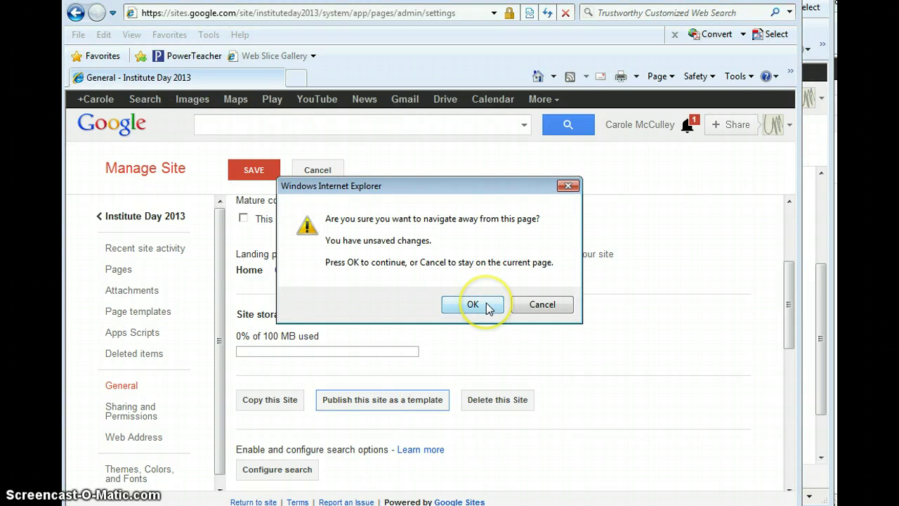
left_click(487, 307)
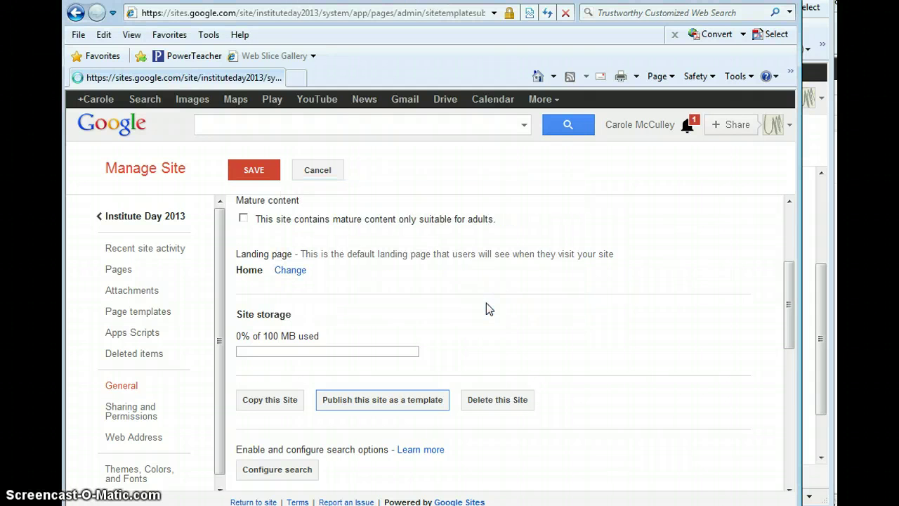
left_click(343, 334)
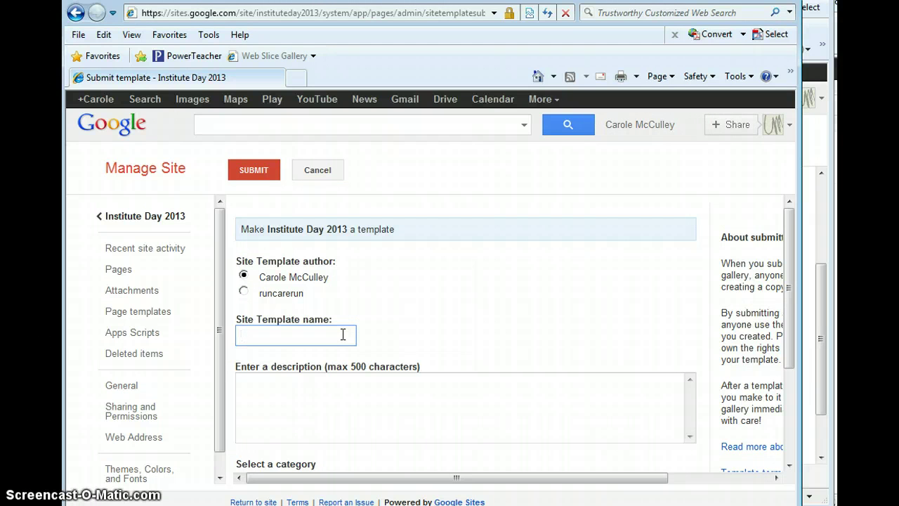
type("WTHS Institute Day")
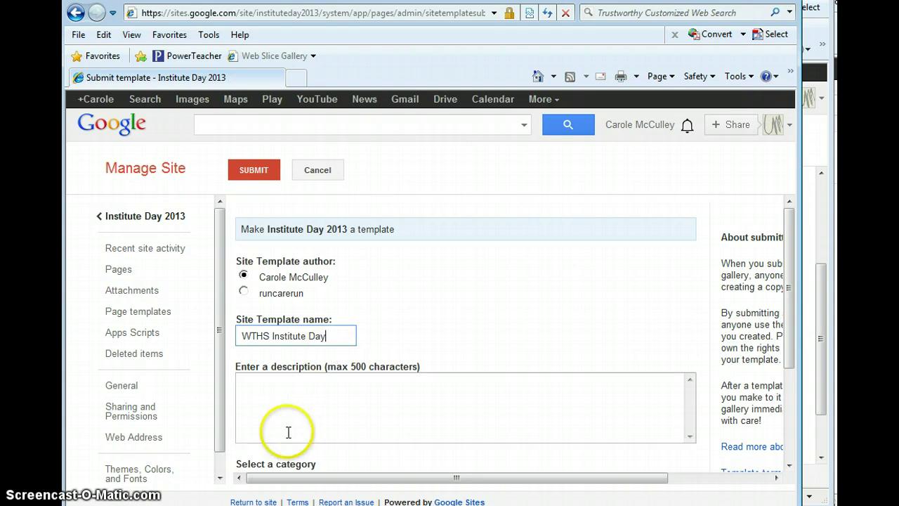
left_click(299, 401)
type("Videos ")
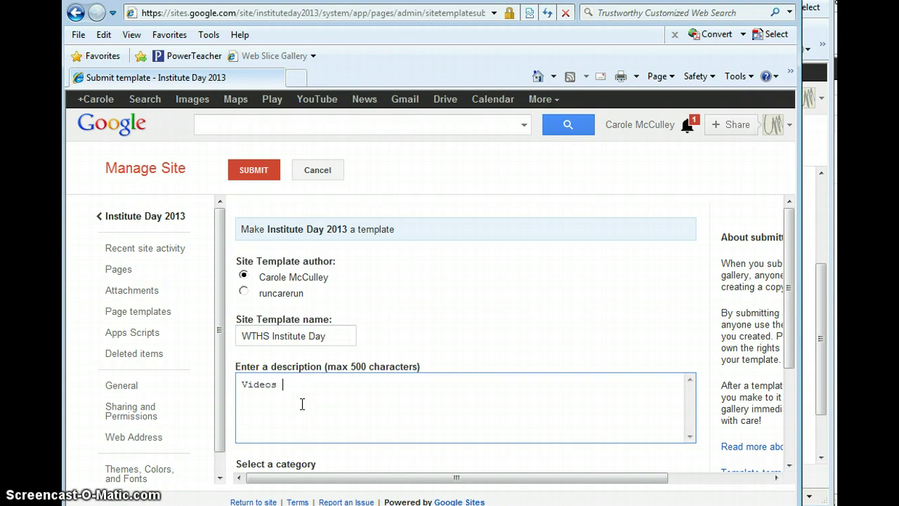
type("for my")
key("BackSpace")
key("BackSpace")
key("BackSpace")
key("BackSpace")
key("BackSpace")
key("BackSpace")
key("BackSpace")
type("to learn how to use google sites.")
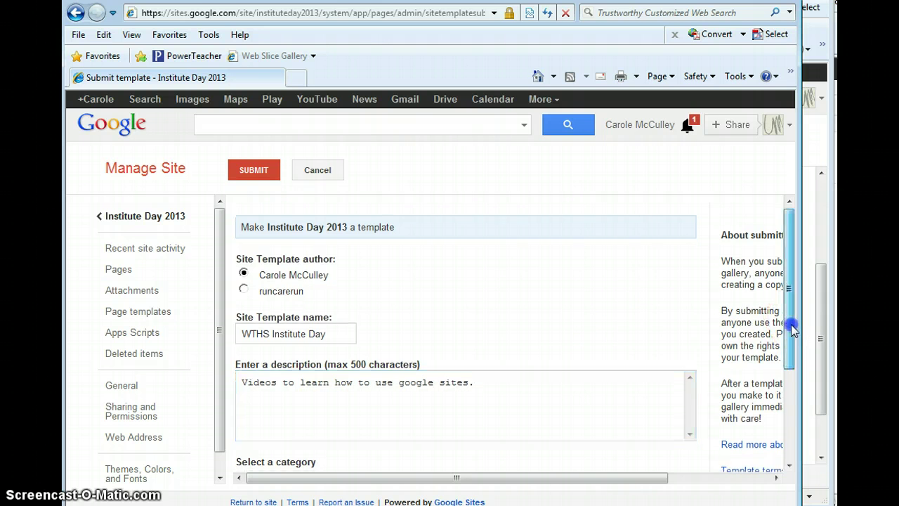
Step: Set the template category to Schools & education and submit it publicly
left_click_drag(790, 327, 787, 408)
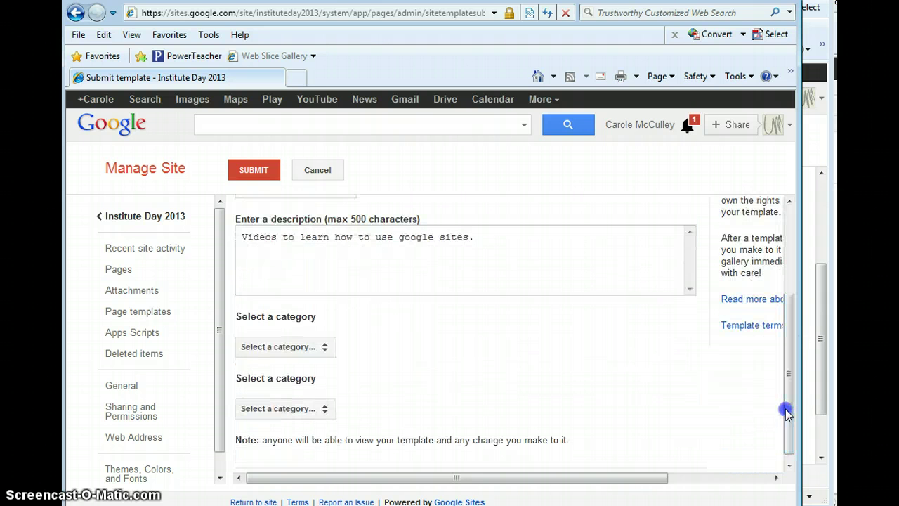
left_click(265, 345)
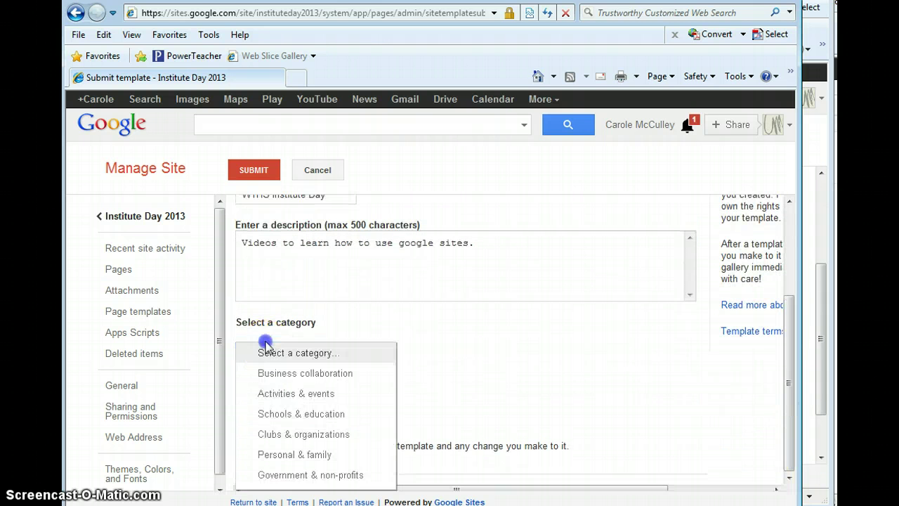
left_click(322, 416)
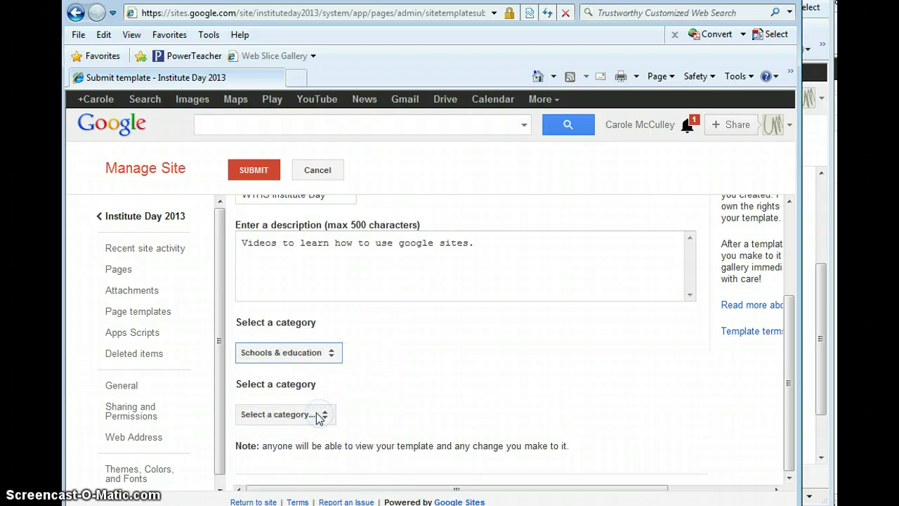
left_click(316, 414)
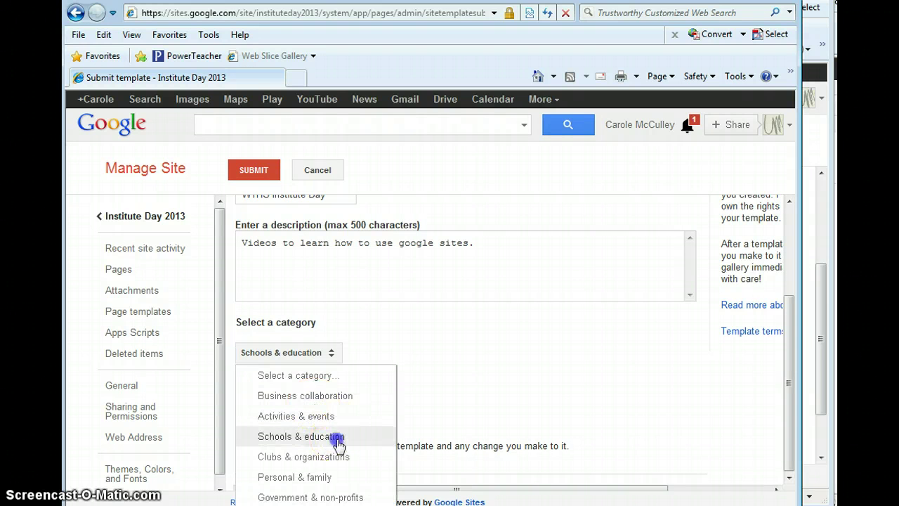
left_click(336, 438)
left_click(790, 371)
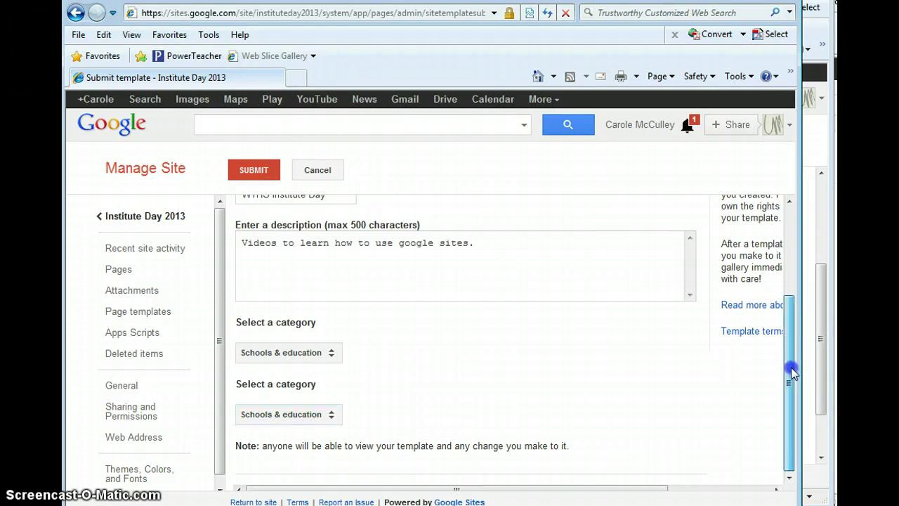
left_click_drag(787, 365, 788, 283)
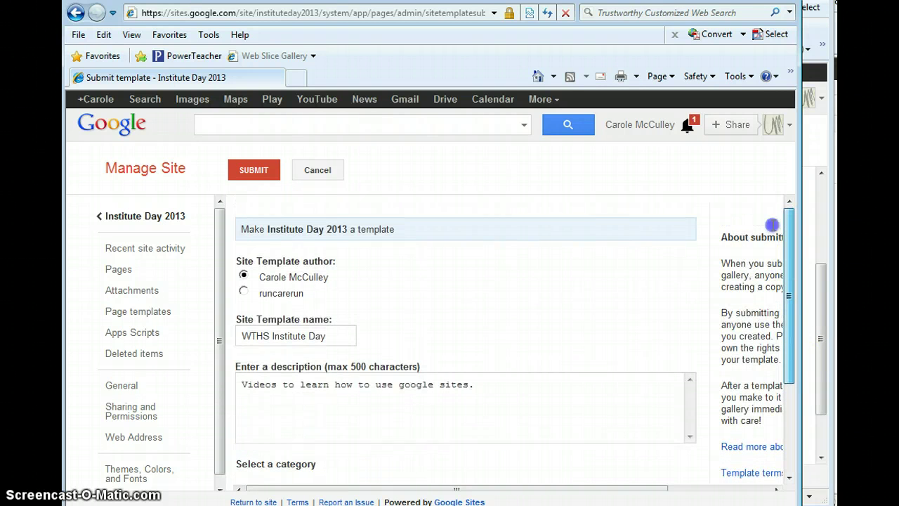
left_click(281, 176)
left_click(257, 175)
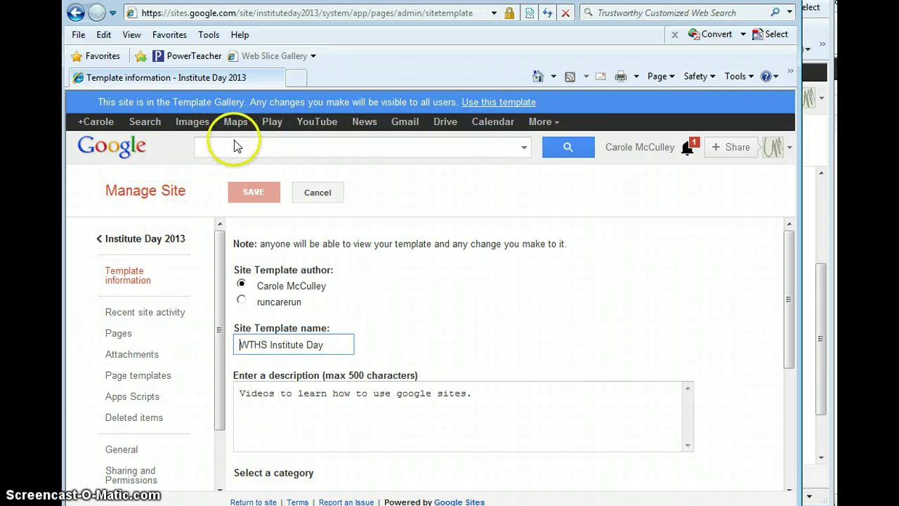
Step: Leave the Template information page and go back to the Institute Day 2013 site
left_click(554, 123)
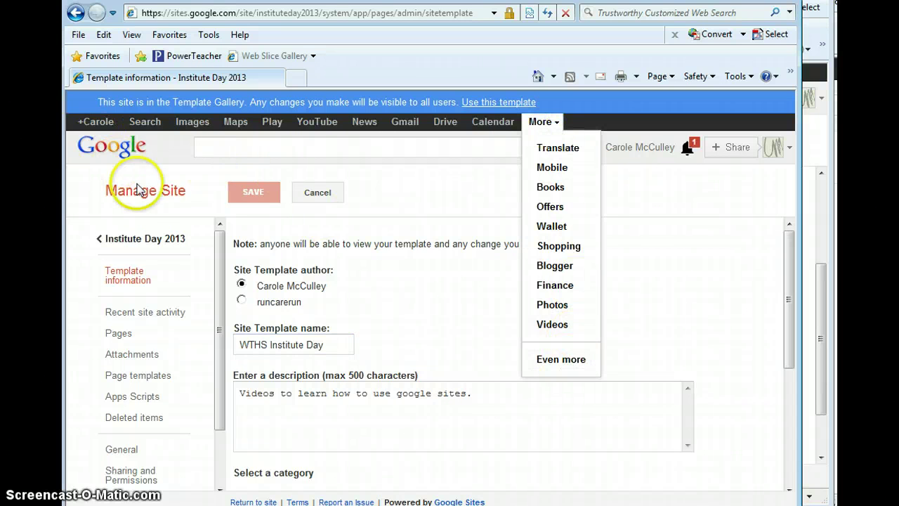
left_click(108, 239)
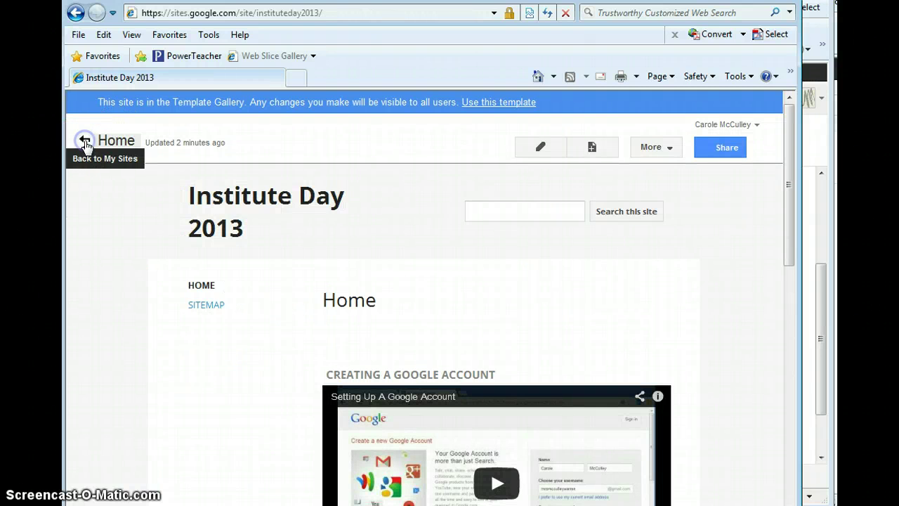
Step: Go back to My Sites and start creating a new site
left_click(84, 143)
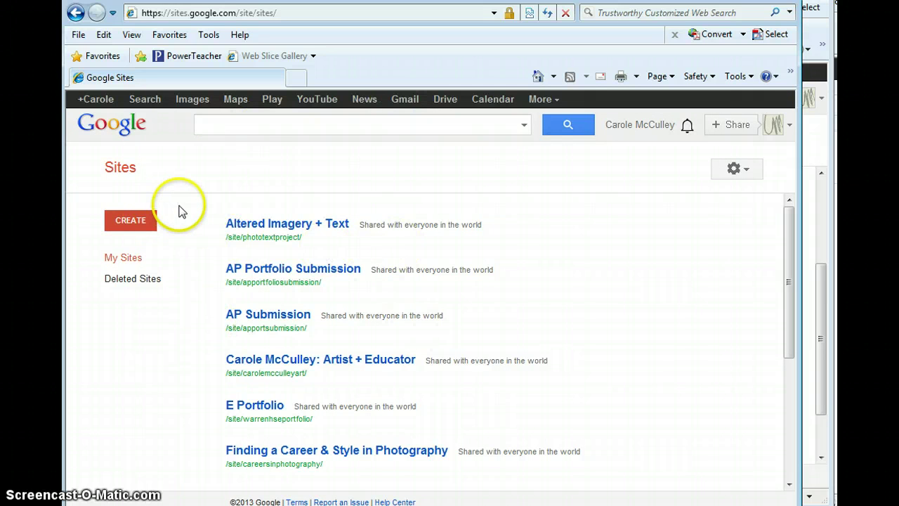
left_click(131, 226)
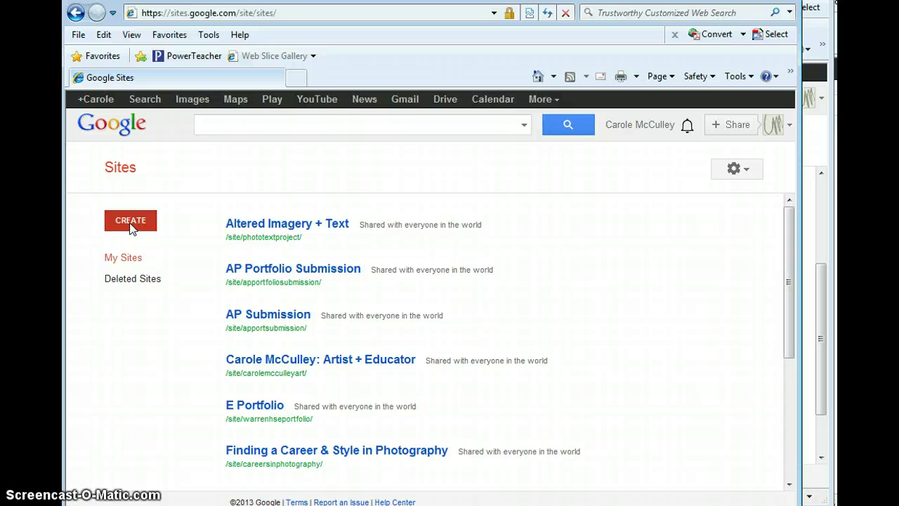
left_click(130, 226)
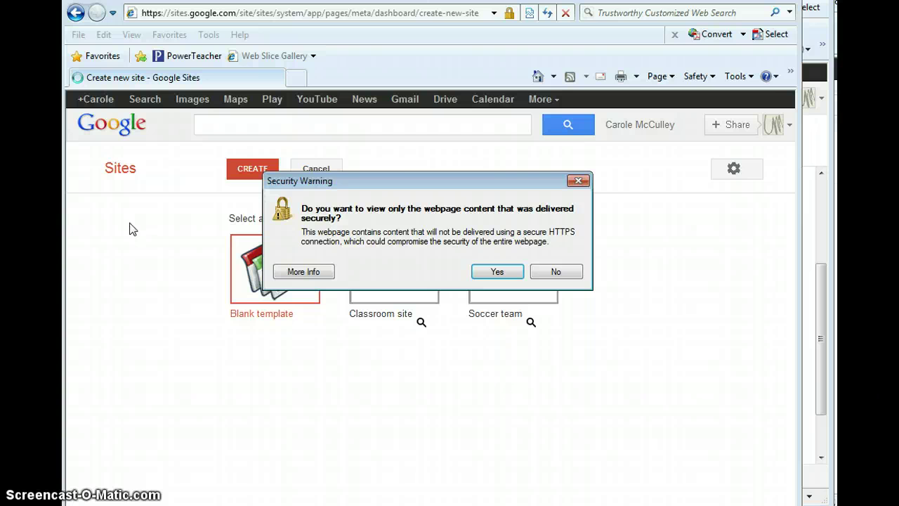
Step: Accept the secure-content warning, find the WTHS Institute Day public template and preview it
left_click(499, 271)
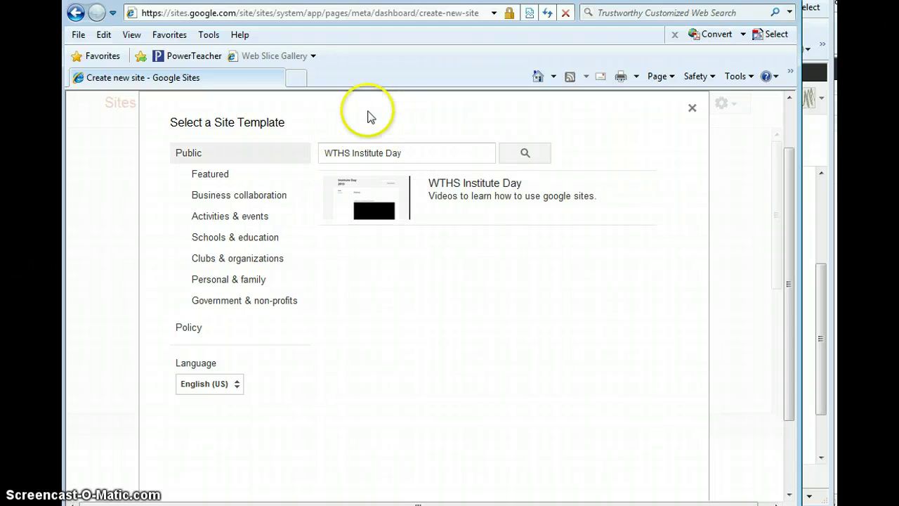
left_click(415, 152)
left_click_drag(415, 152, 312, 137)
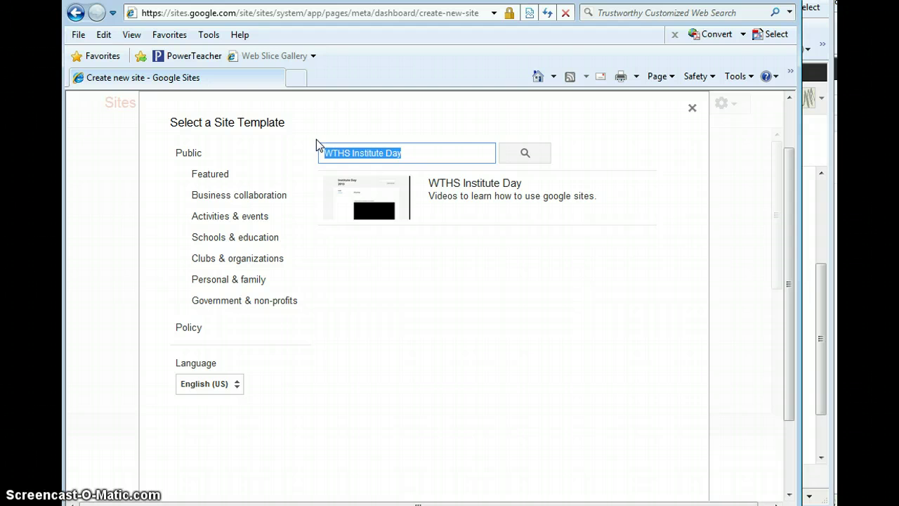
left_click(467, 206)
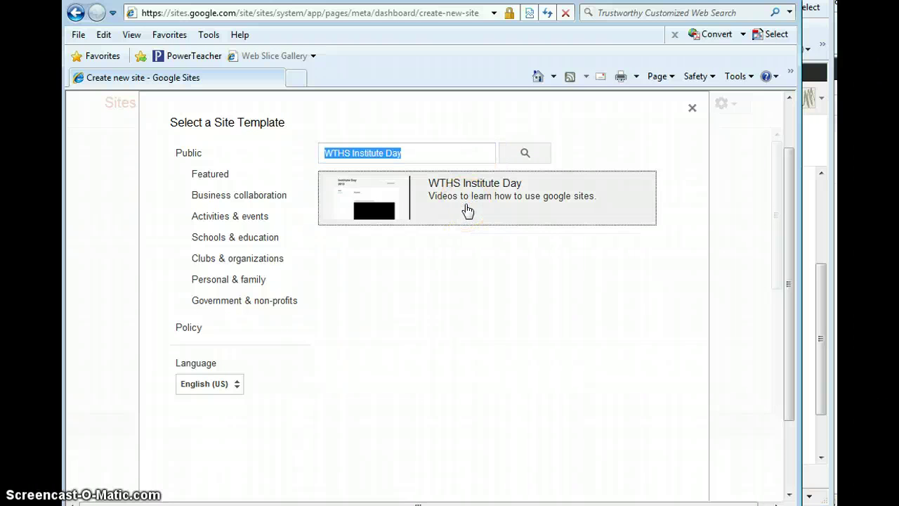
left_click(467, 209)
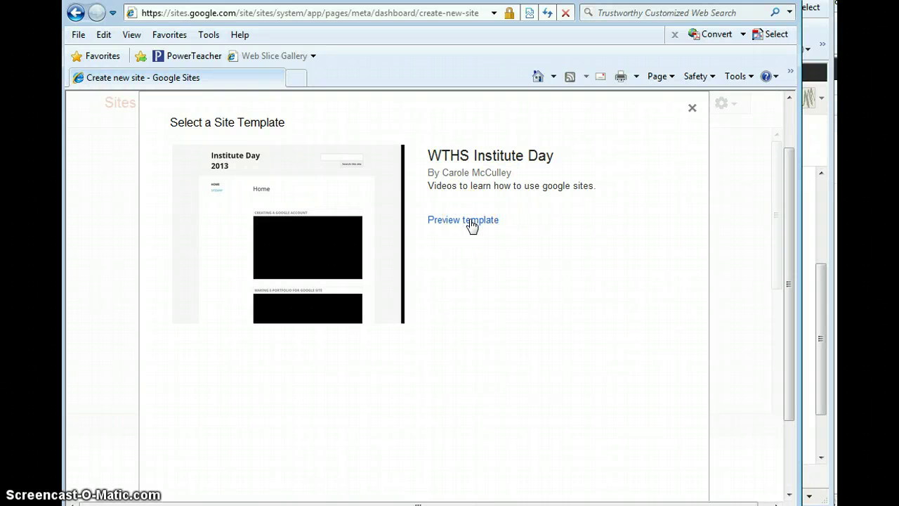
left_click(470, 220)
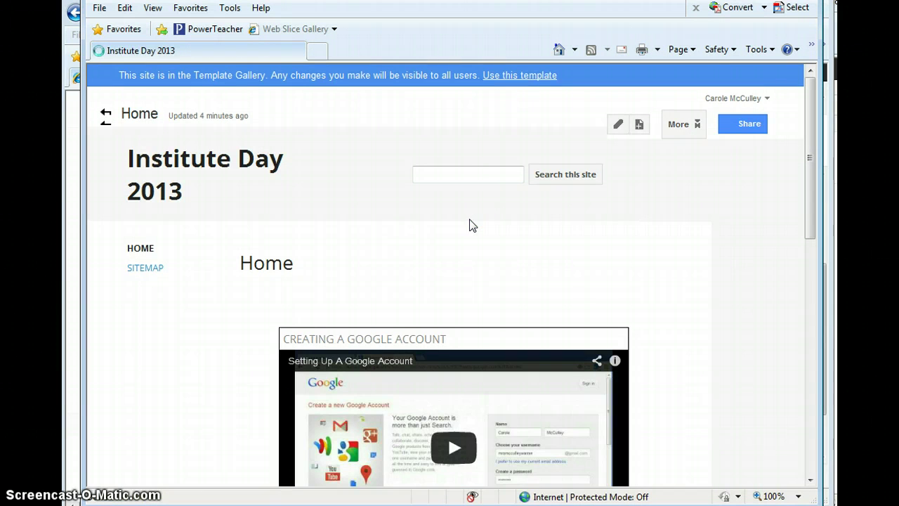
Step: Start a new site from the WTHS Institute Day template preview
left_click(295, 158)
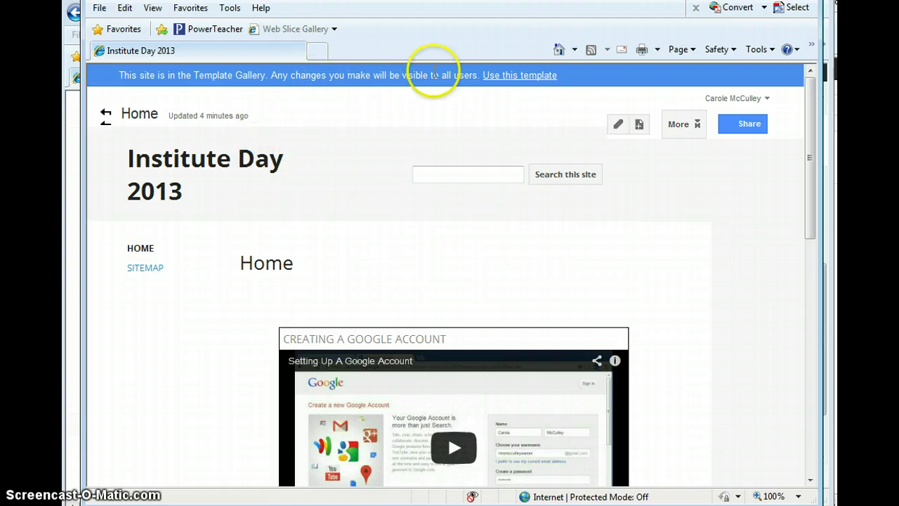
left_click(513, 76)
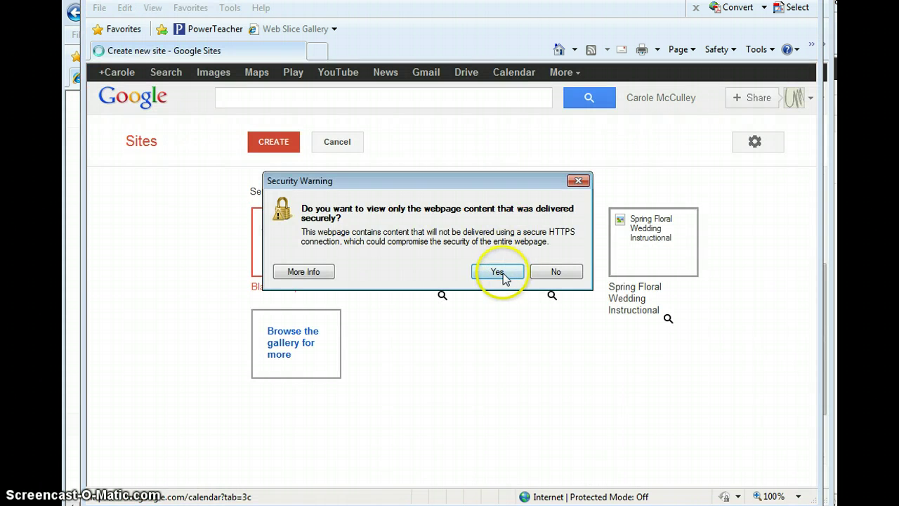
Step: Accept the secure-content warning and name the new site with the owner's full name
left_click(503, 274)
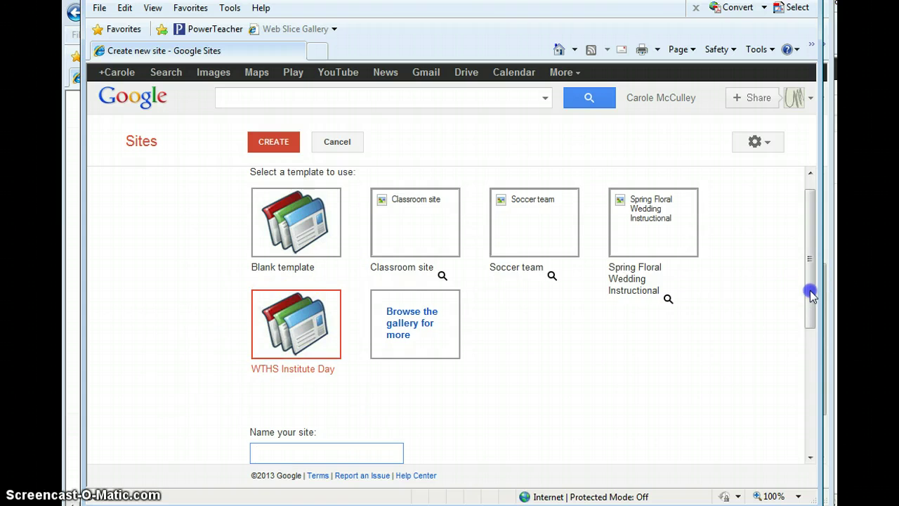
left_click_drag(811, 291, 805, 338)
left_click(363, 355)
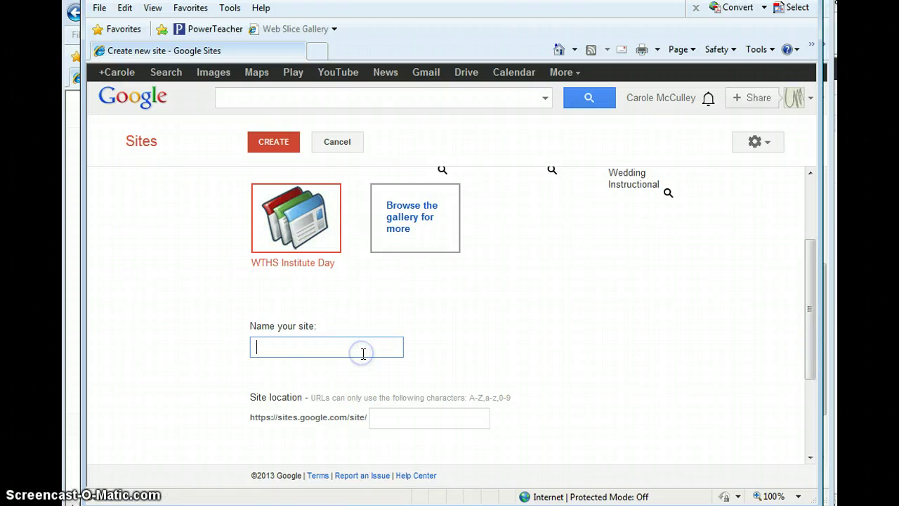
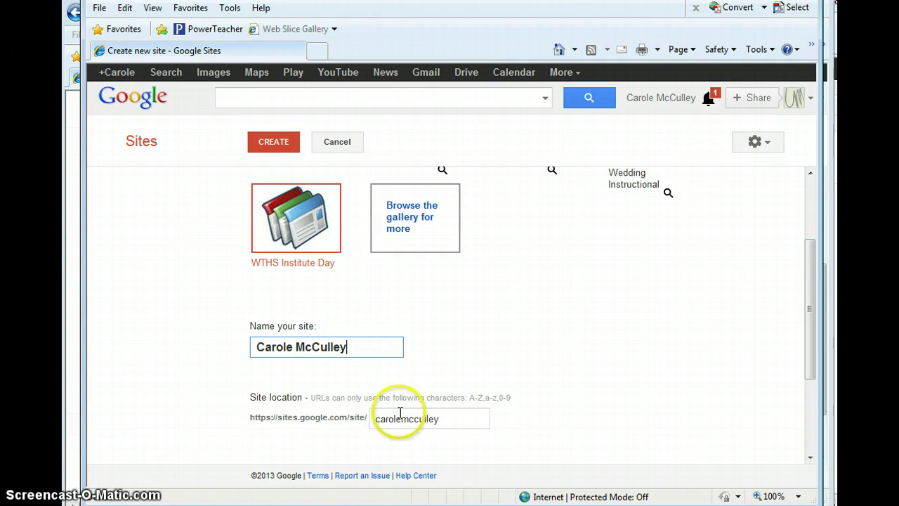
Step: Change the site location so the address ends in wthsart
left_click(452, 420)
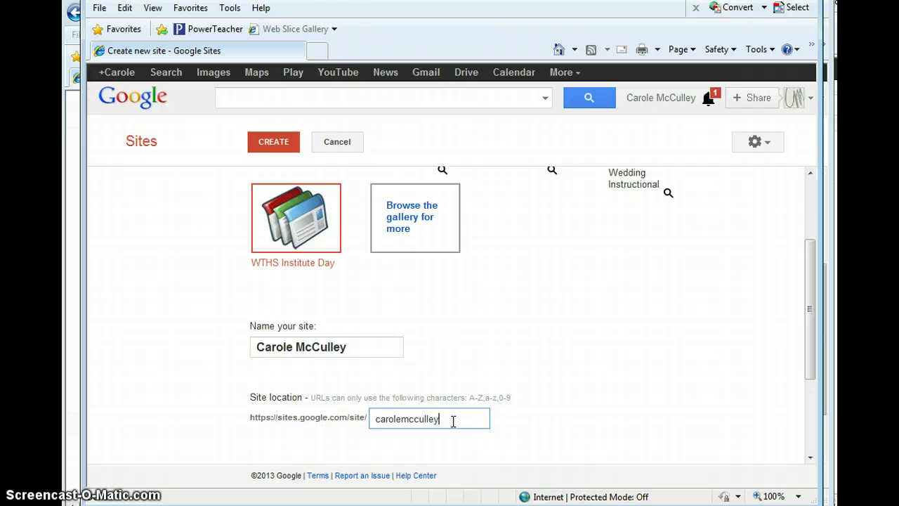
type("wthsart")
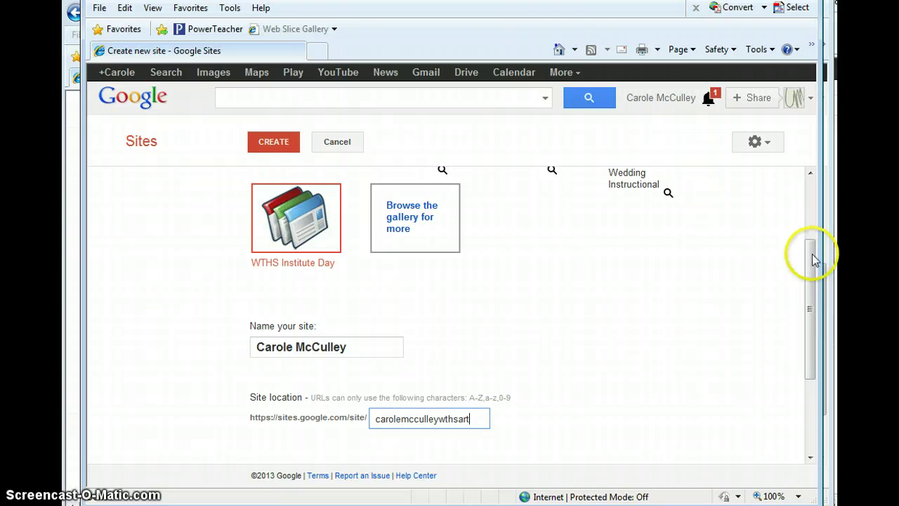
left_click_drag(809, 255, 810, 325)
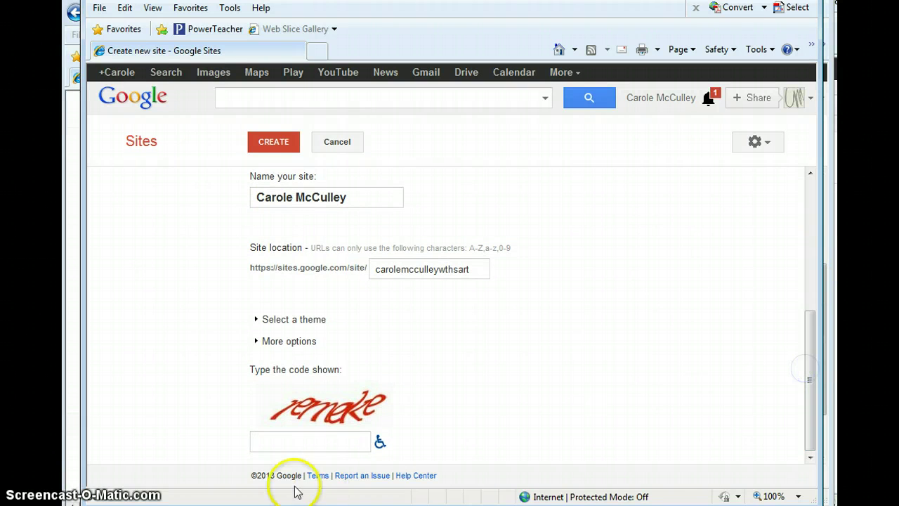
Step: Enter the security verification code and create the new site from the WTHS Institute Day template
left_click(299, 434)
type("rem")
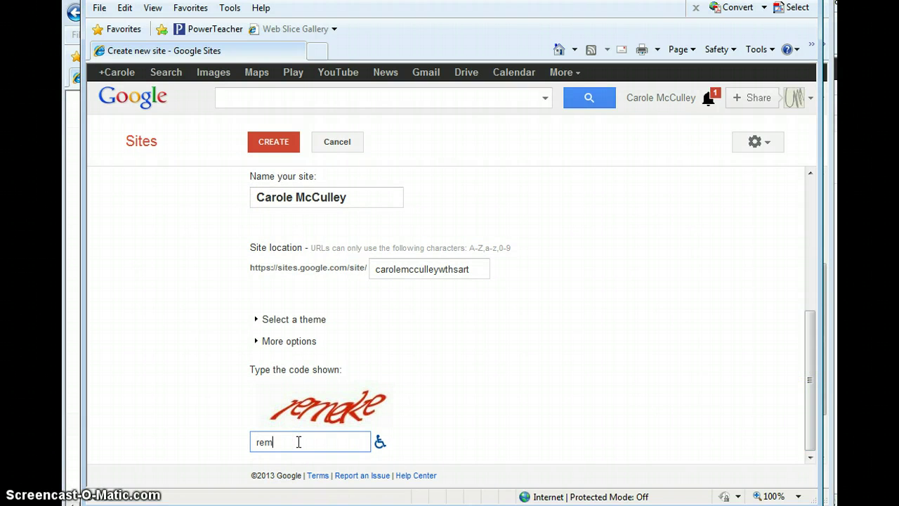
type("eke")
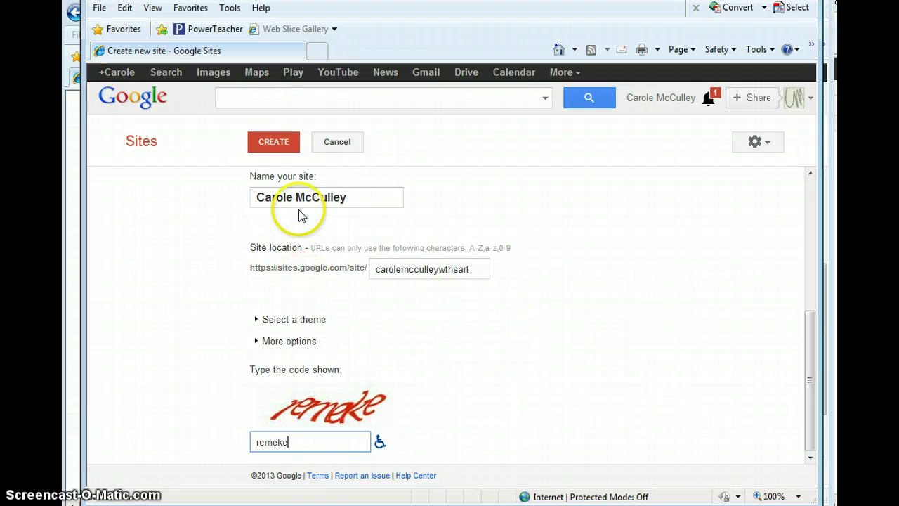
left_click(280, 143)
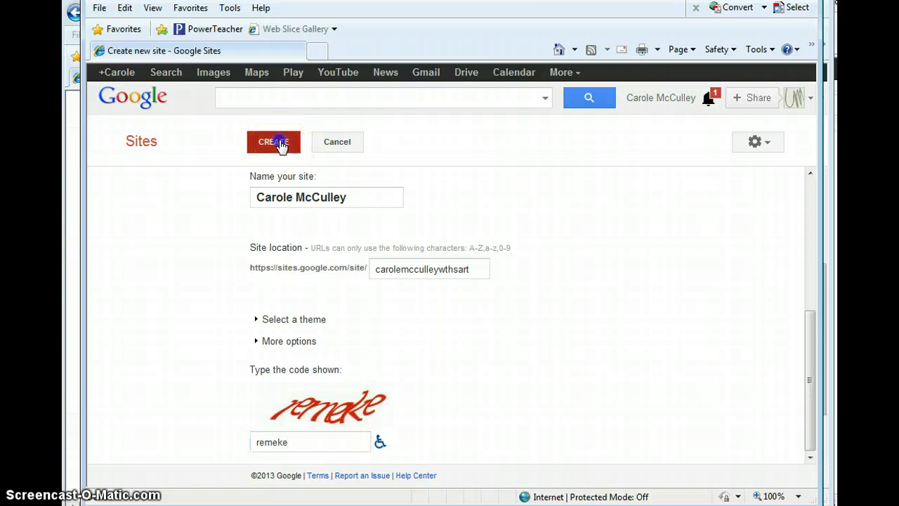